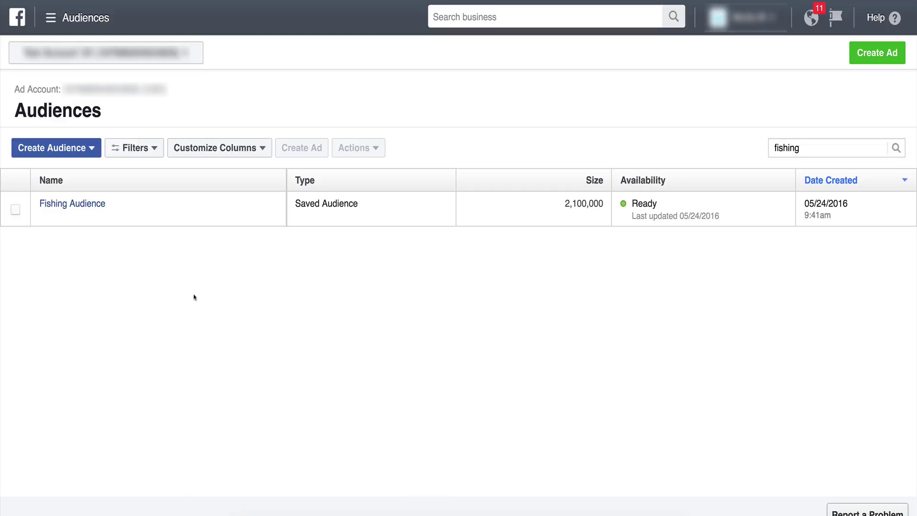
Start a custom audience based on website traffic and include visitors to the geargrabber.myshopify.com domain
left_click(46, 152)
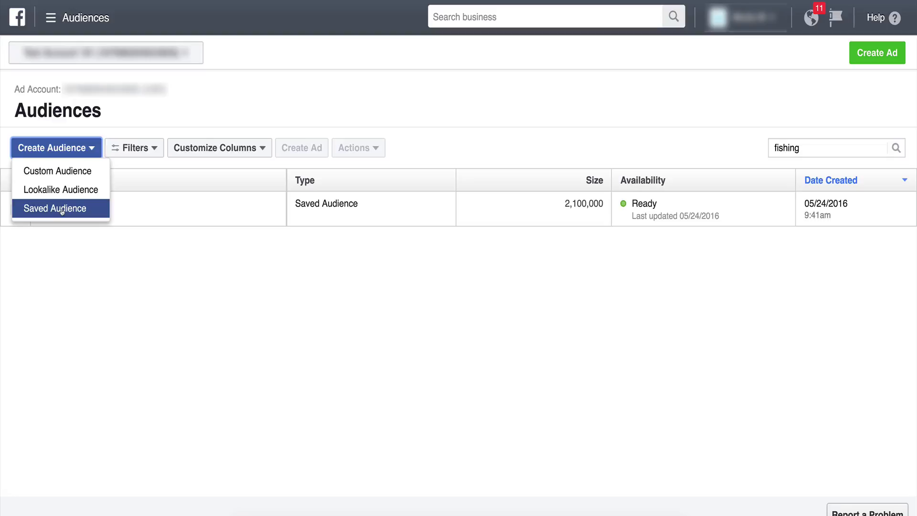
left_click(64, 172)
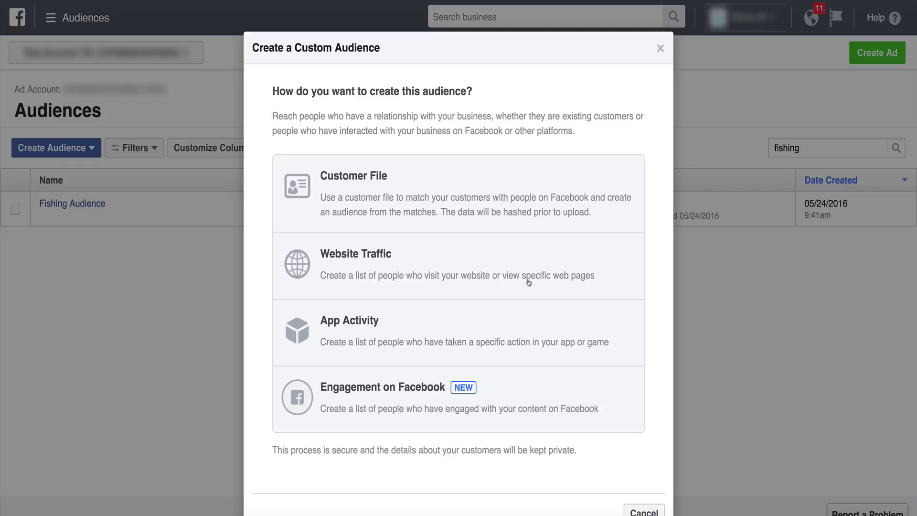
left_click(398, 286)
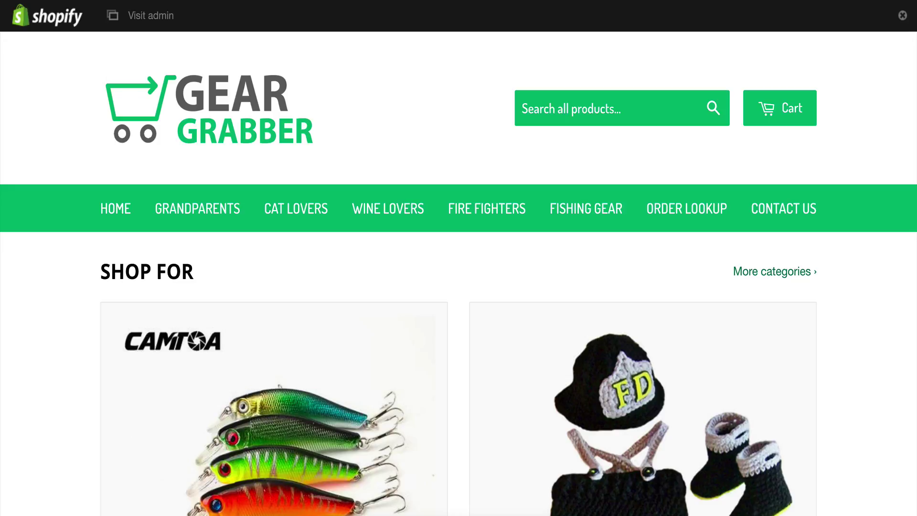
mouse_move(664, 1)
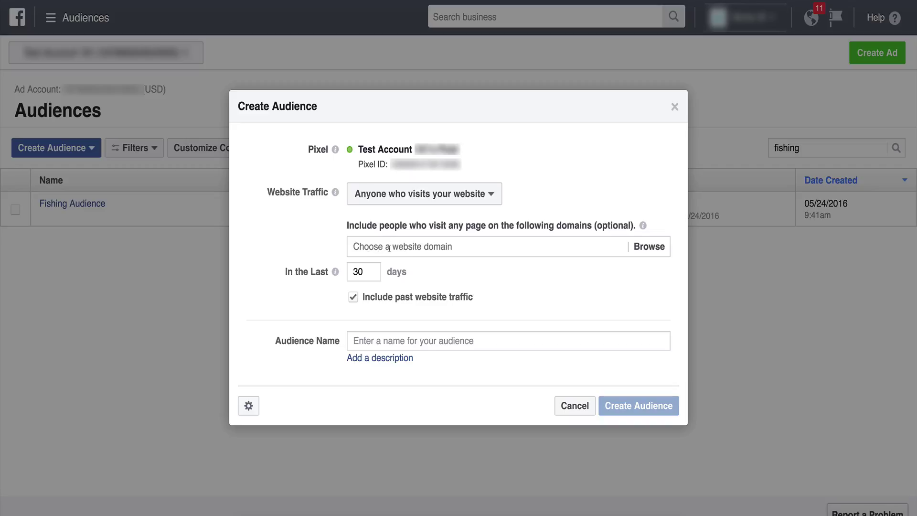
left_click(388, 247)
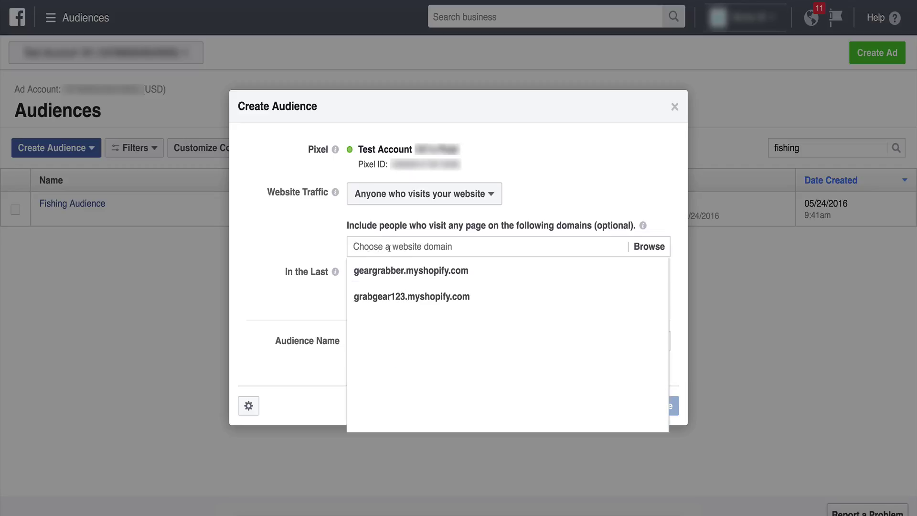
left_click(388, 271)
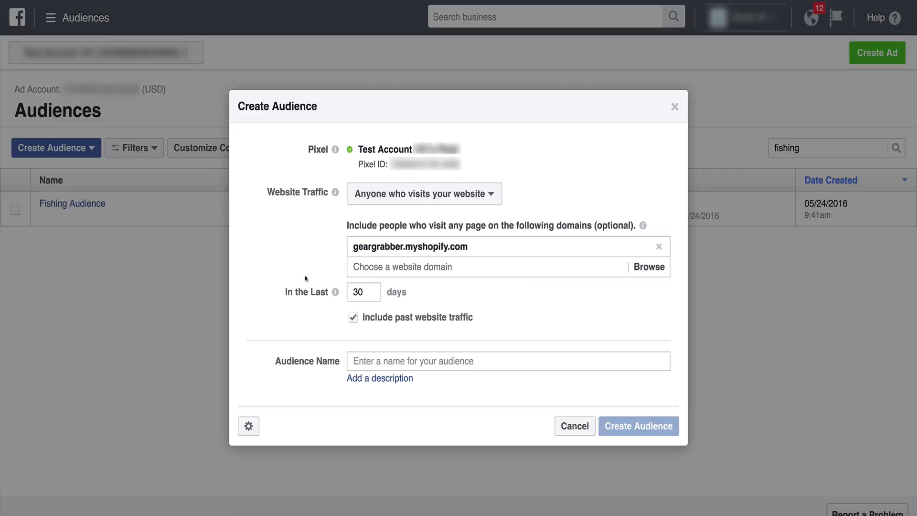
Set the audience's time window to the last 180 days
left_click_drag(278, 288, 329, 291)
double_click(360, 292)
mouse_move(336, 293)
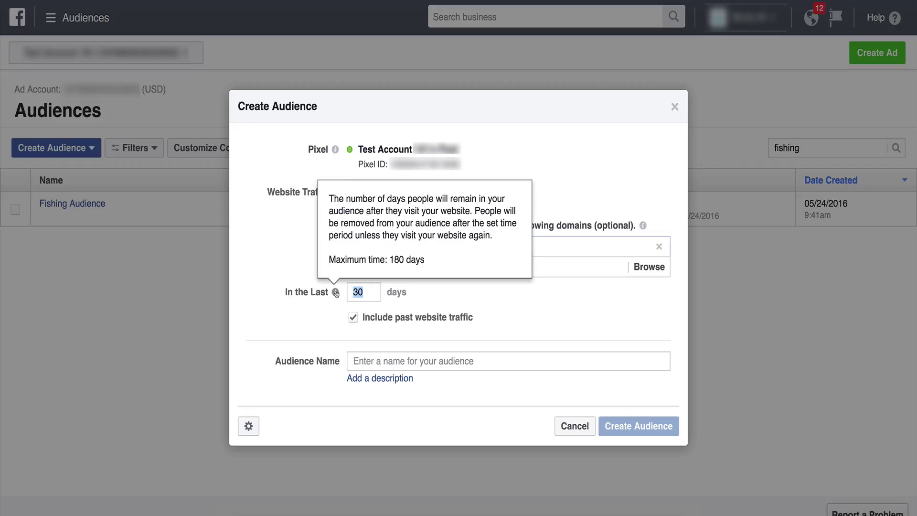
type("180")
left_click_drag(276, 296, 326, 294)
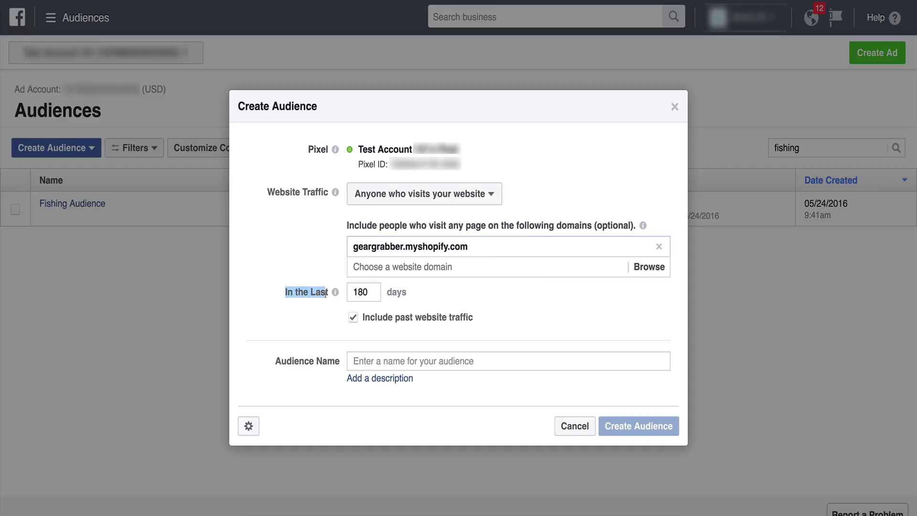
left_click(298, 321)
Name the audience Gear Grabber Page Views, create it and dismiss the completion dialog
left_click(414, 362)
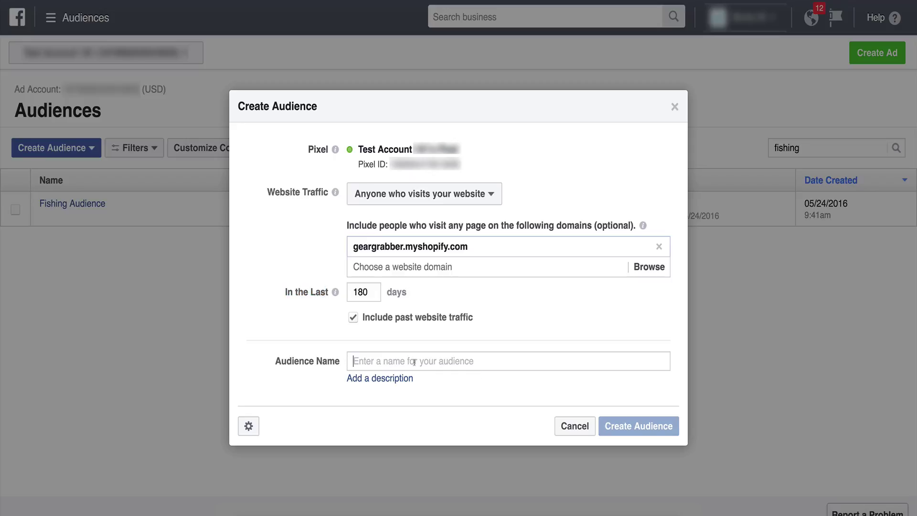
type("Gear Grab")
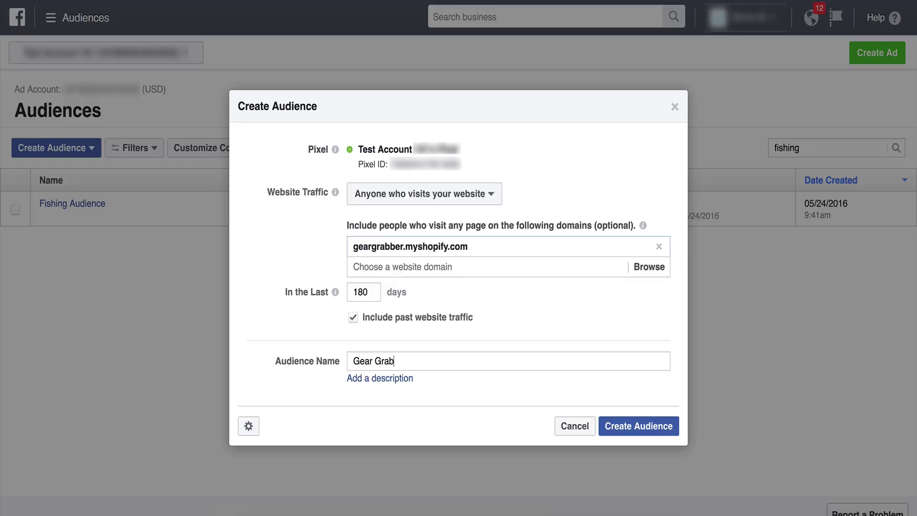
type("ber Page Views")
left_click(641, 430)
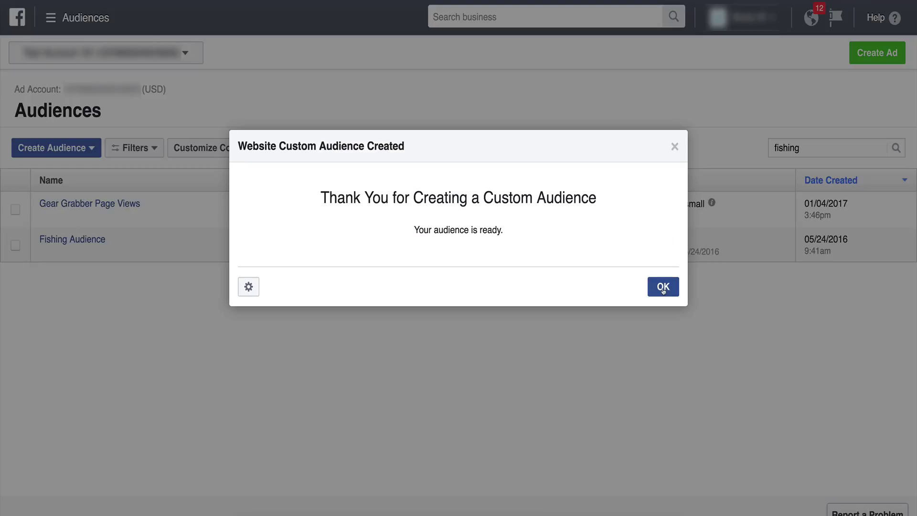
left_click(663, 288)
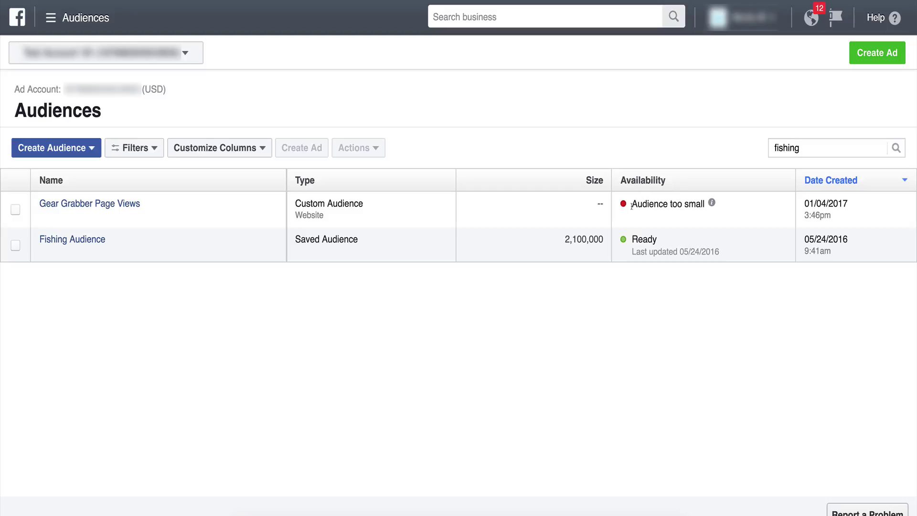
Examine the availability and size of the two listed audiences, ending with Gear Grabber Page Views selected
mouse_move(713, 204)
left_click_drag(638, 203, 706, 204)
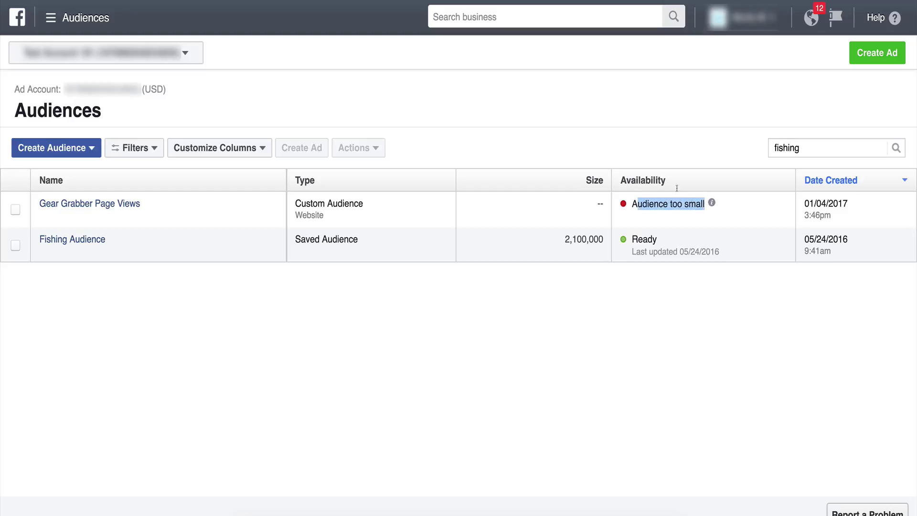
left_click(653, 137)
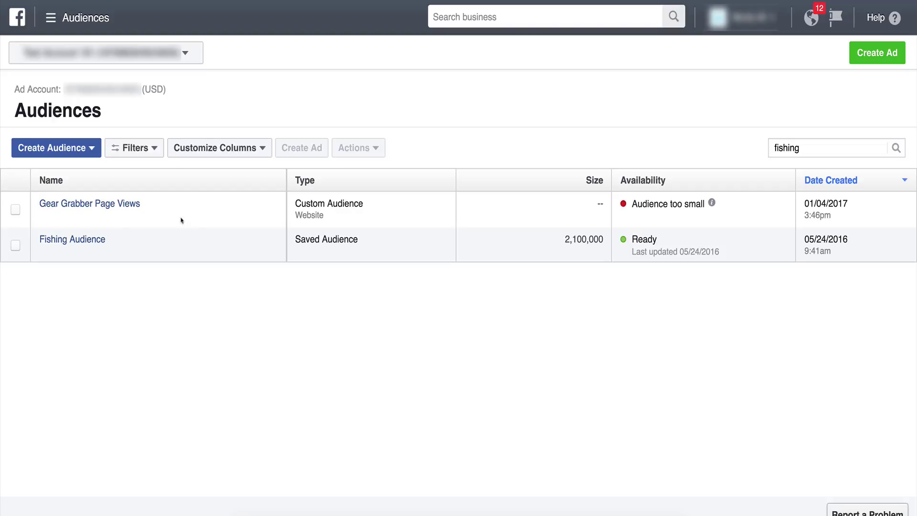
left_click(15, 210)
left_click(15, 211)
double_click(602, 206)
left_click_drag(520, 248, 598, 240)
left_click(172, 251)
left_click(15, 247)
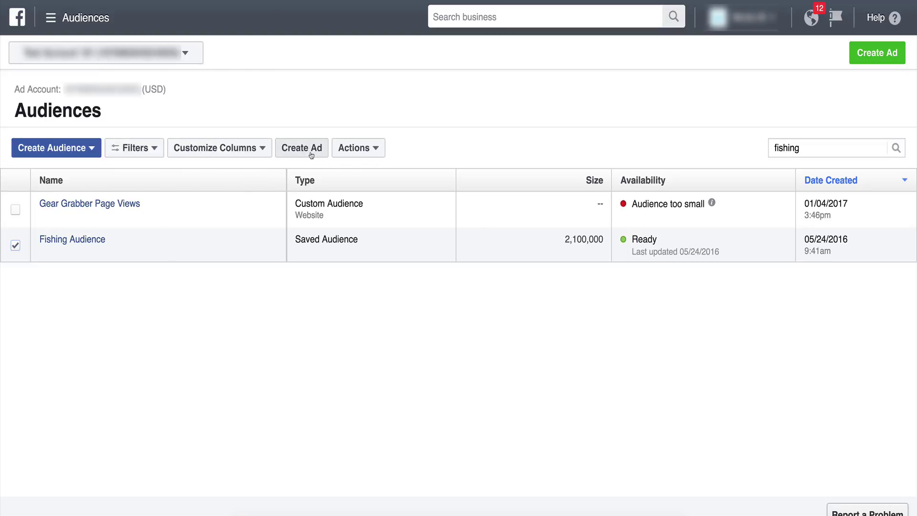
left_click(16, 246)
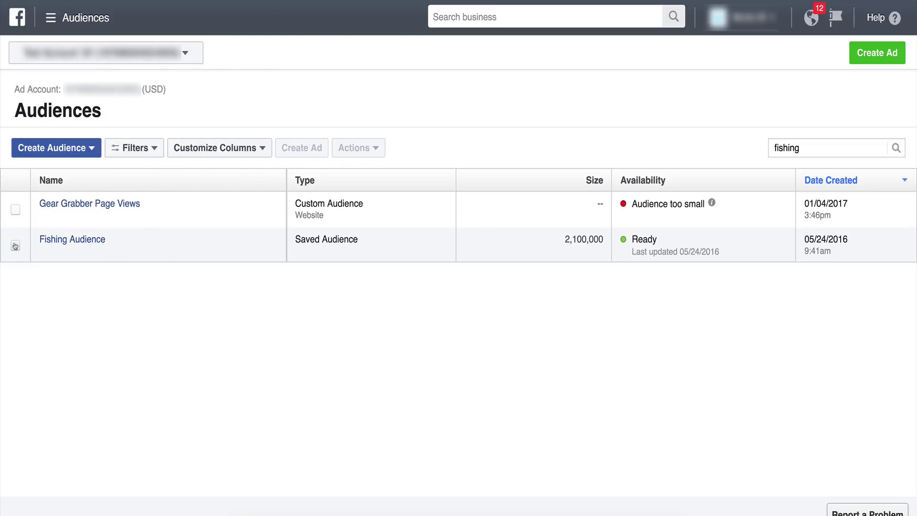
left_click(15, 210)
Start another website traffic custom audience and target people who visit specific web pages
left_click(74, 152)
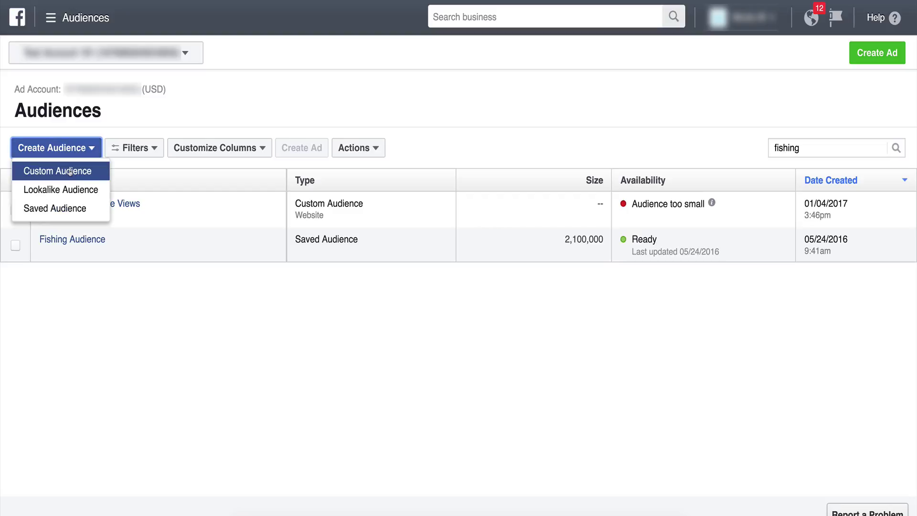
left_click(70, 171)
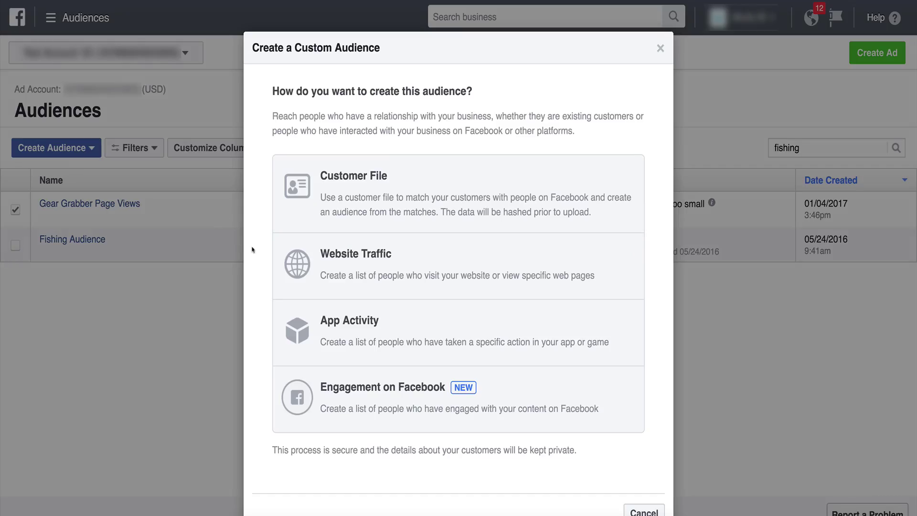
left_click(427, 265)
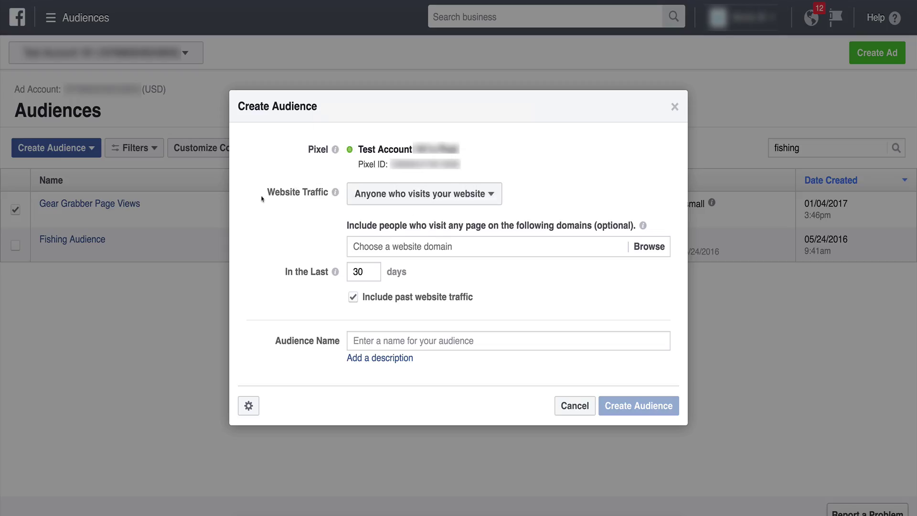
left_click_drag(260, 196, 324, 194)
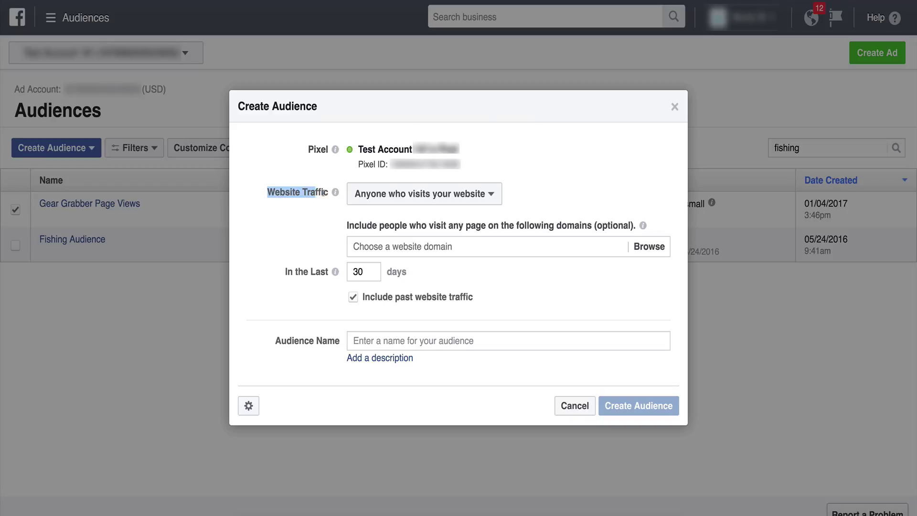
left_click(443, 195)
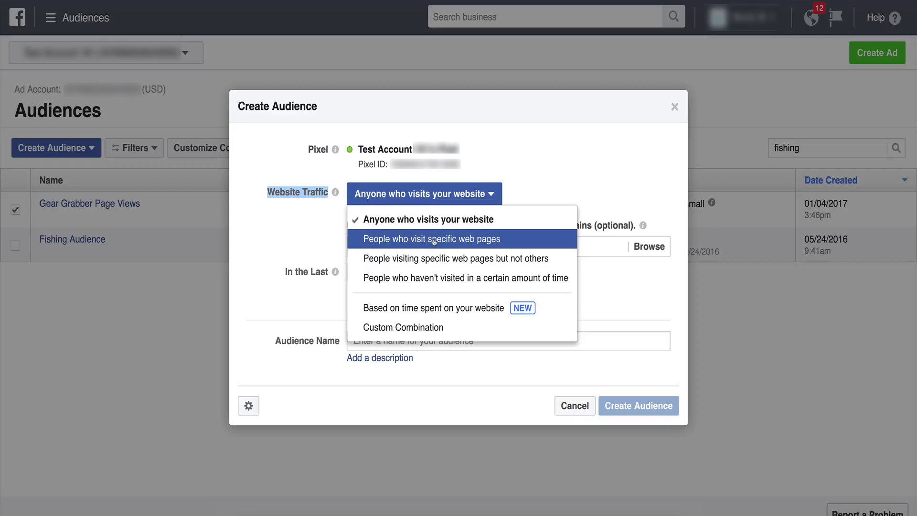
left_click(473, 242)
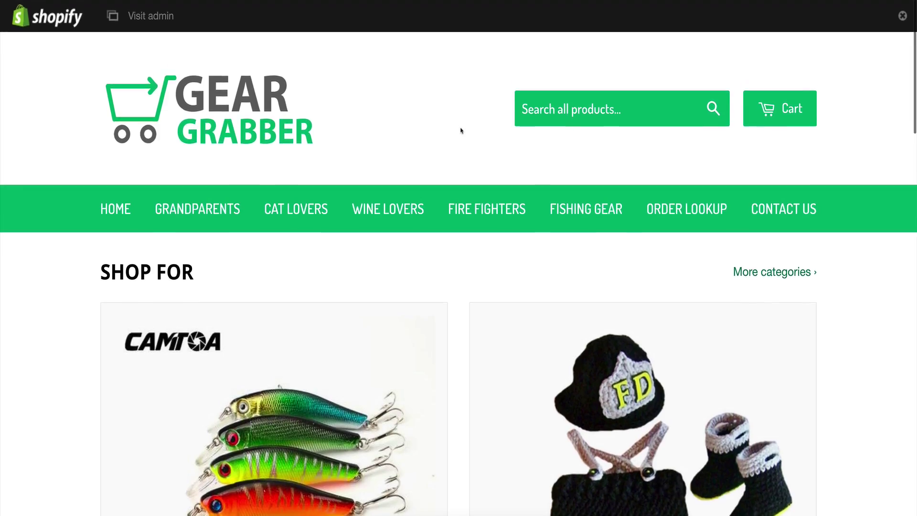
Switch to the Gear Grabber Shopify store, browse its Cat Lovers collection and copy that page's web address
scroll(461, 130, "down", 2)
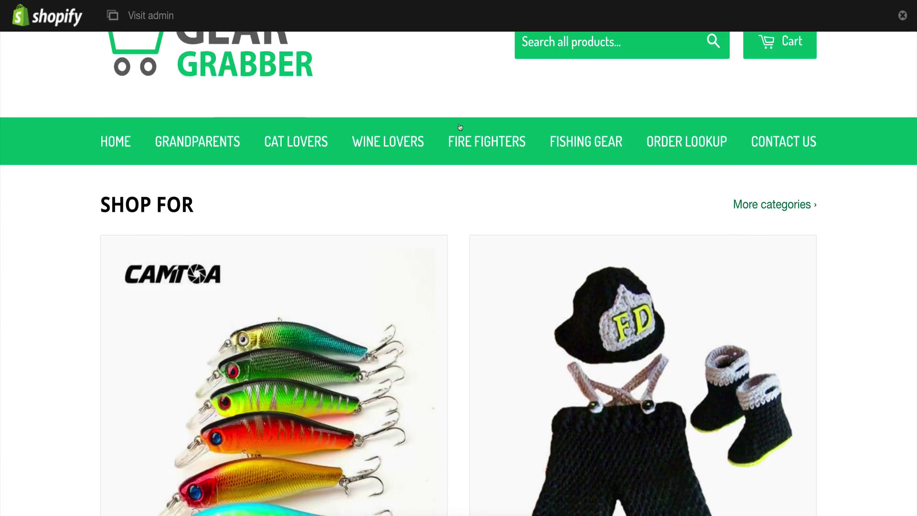
scroll(460, 127, "down", 3)
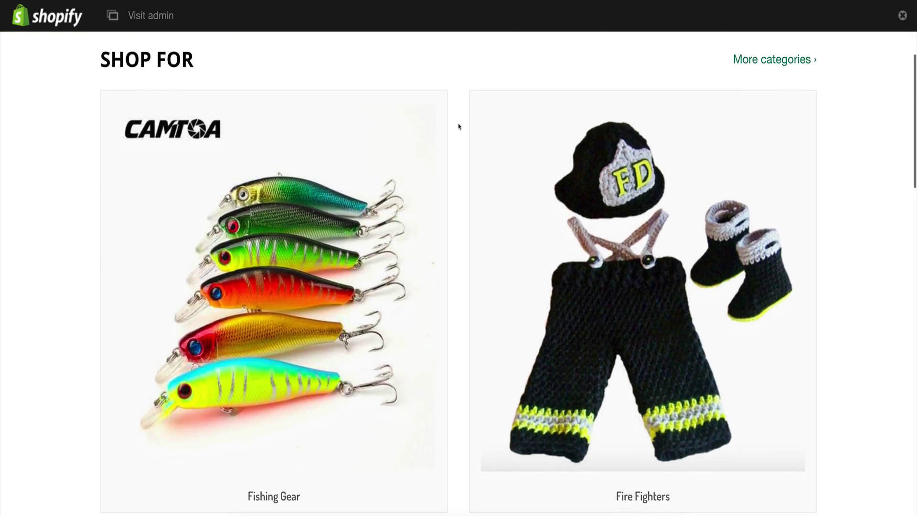
scroll(460, 133, "up", 5)
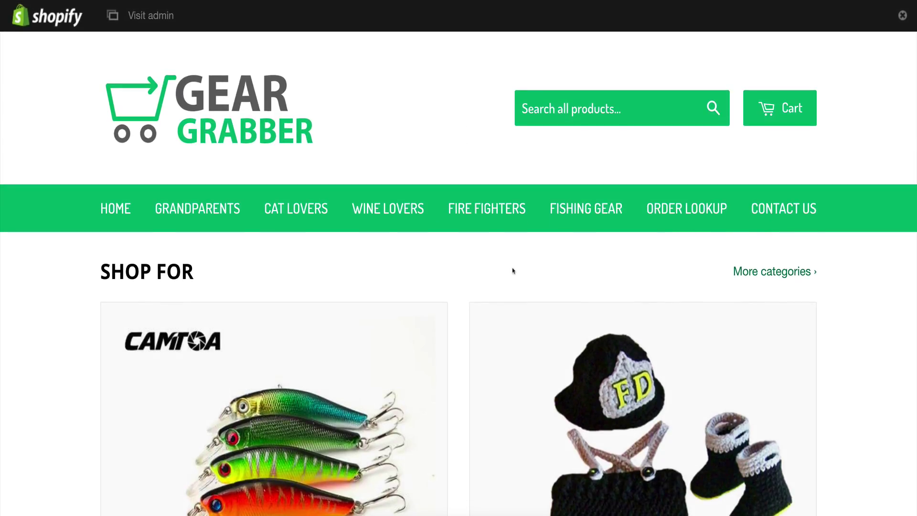
left_click(304, 215)
scroll(450, 253, "down", 4)
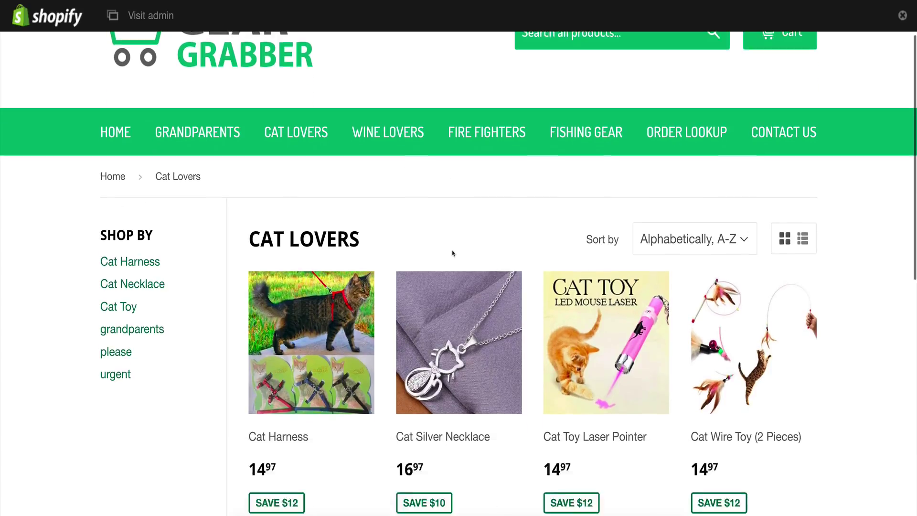
scroll(406, 260, "up", 4)
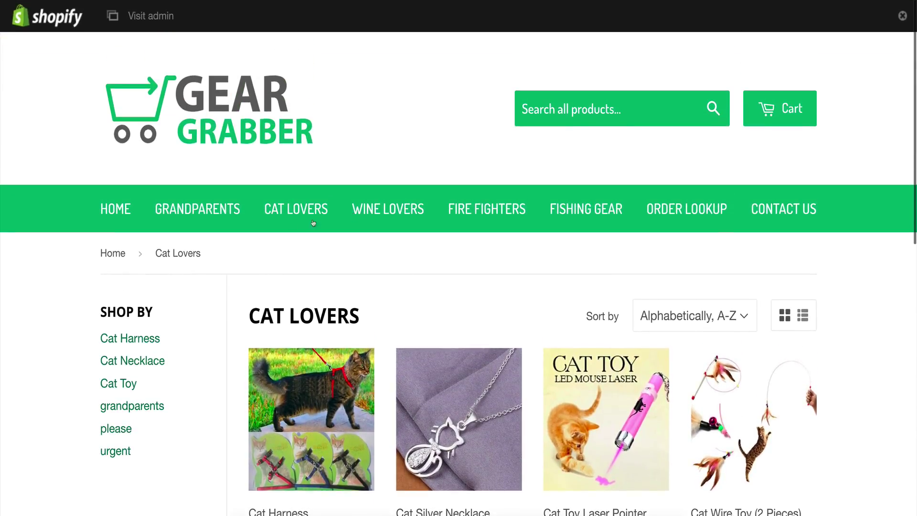
scroll(476, 286, "down", 4)
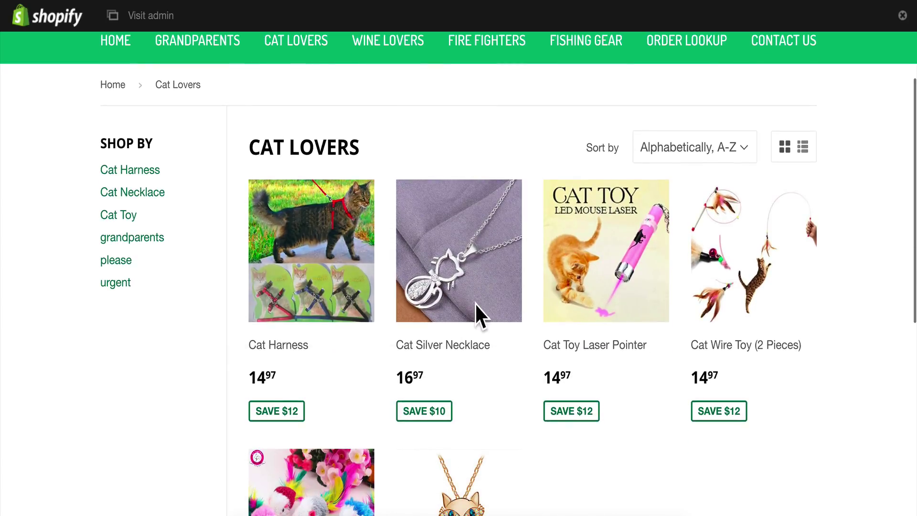
scroll(423, 314, "down", 1)
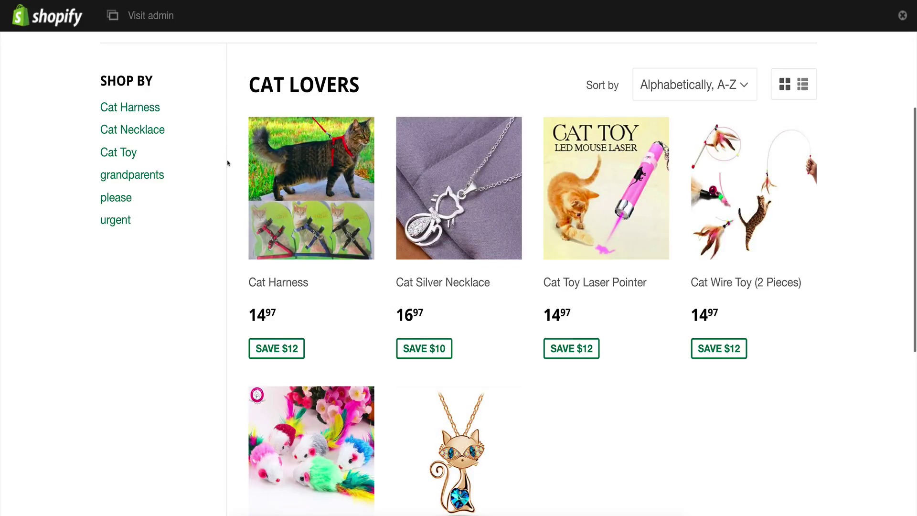
scroll(224, 232, "up", 1)
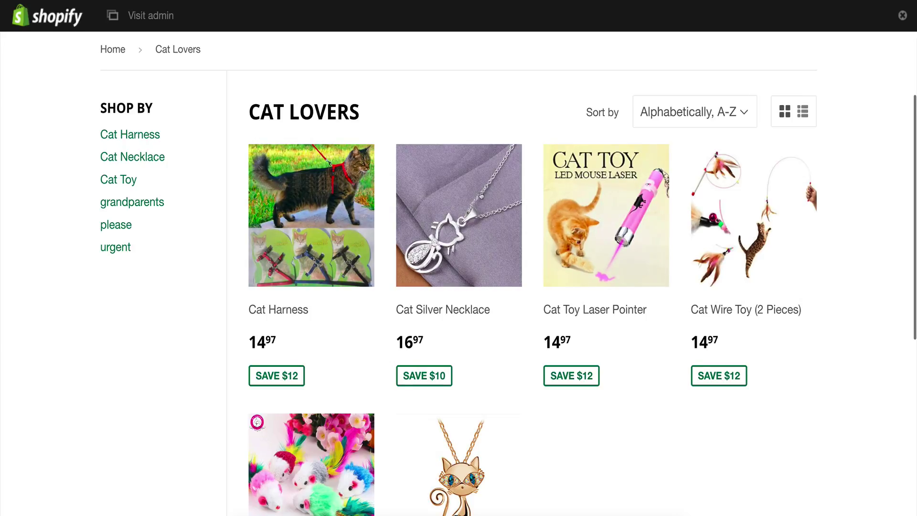
scroll(471, 197, "up", 2)
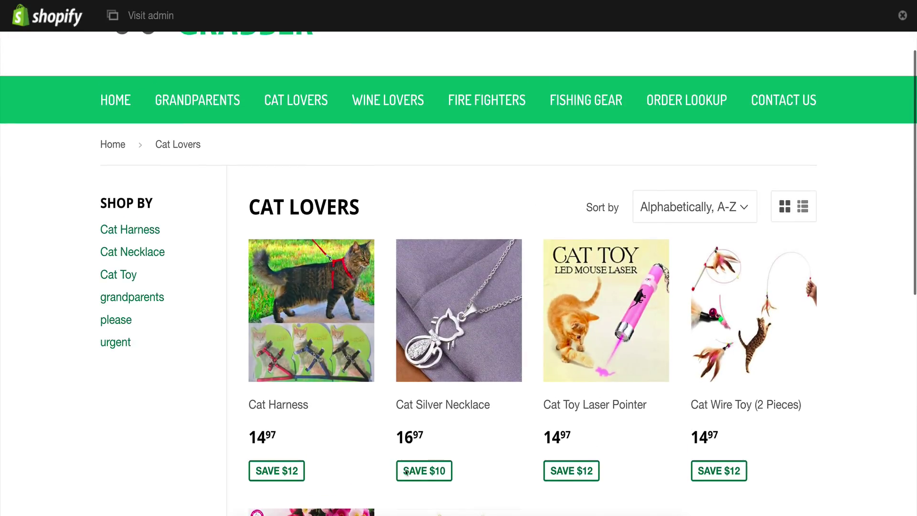
scroll(477, 348, "up", 3)
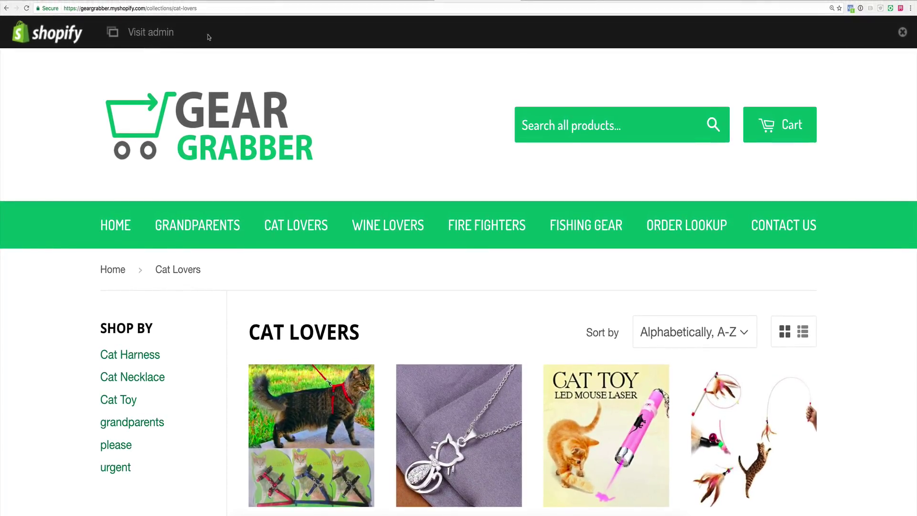
left_click(164, 8)
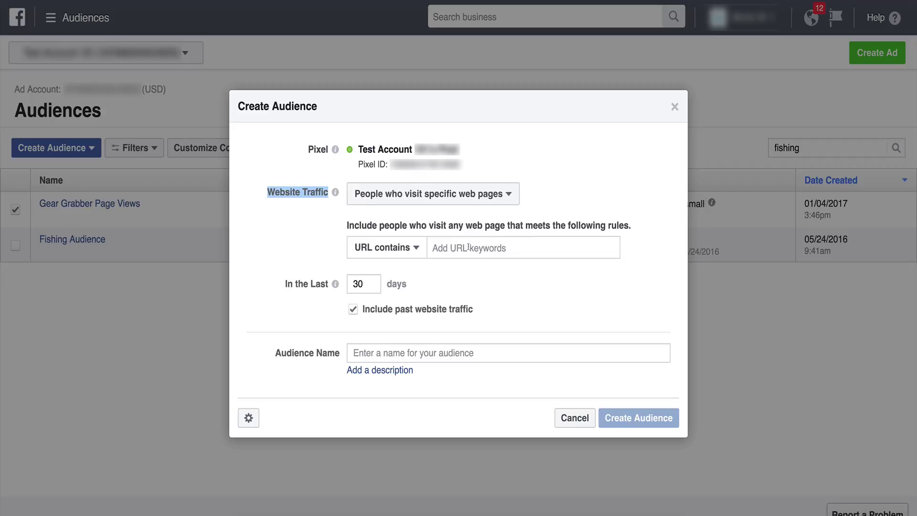
Back in the Facebook audience form, paste the Cat Lovers address ending in .com/collections/cat-lovers as the keyword of the URL contains rule
left_click(469, 247)
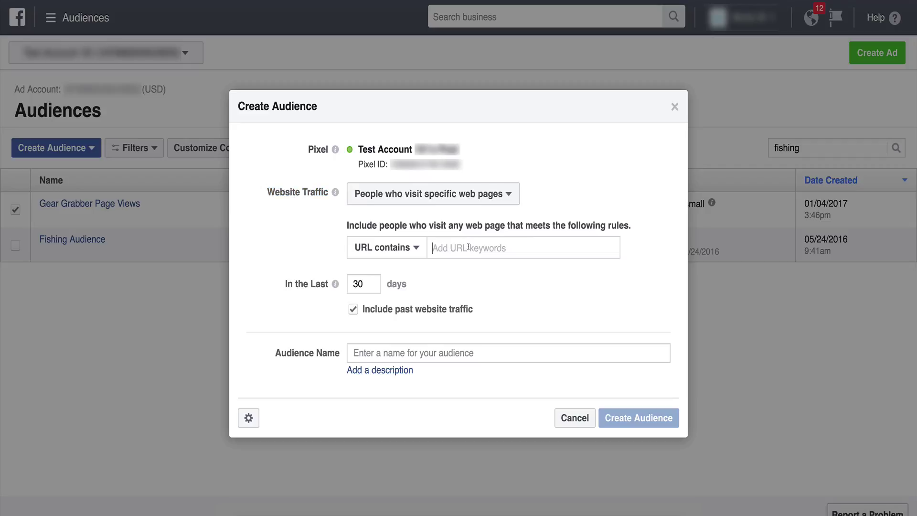
key("ctrl+v")
left_click_drag(468, 247, 557, 251)
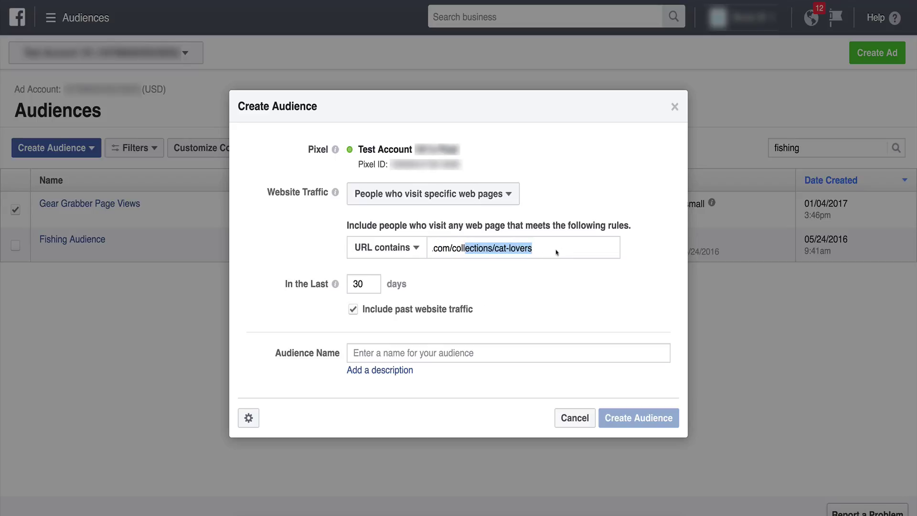
Confirm the Cat Lovers collection address as the URL keyword and set the visitor window to the last 180 days
key("Return")
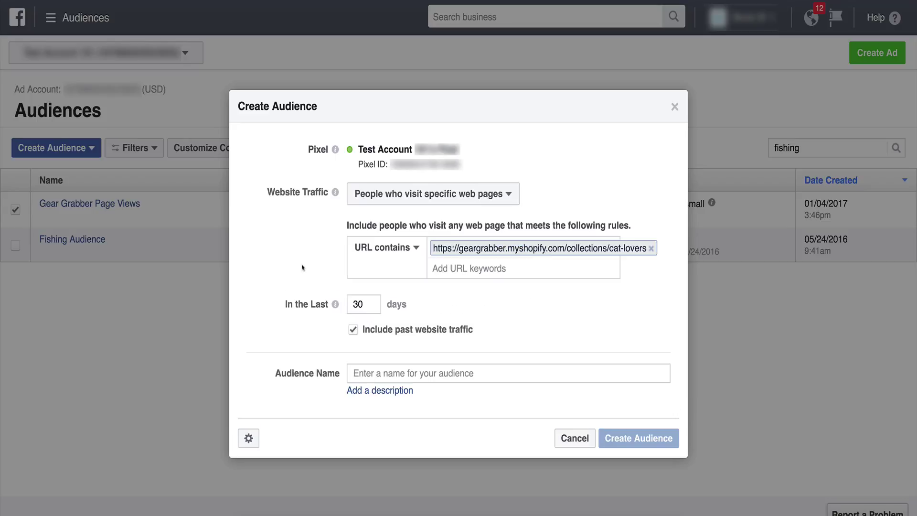
double_click(371, 305)
type("180")
Name the audience Page Views - Cat Lovers Collection, create it and return to the audience list
left_click(382, 373)
type("Pa")
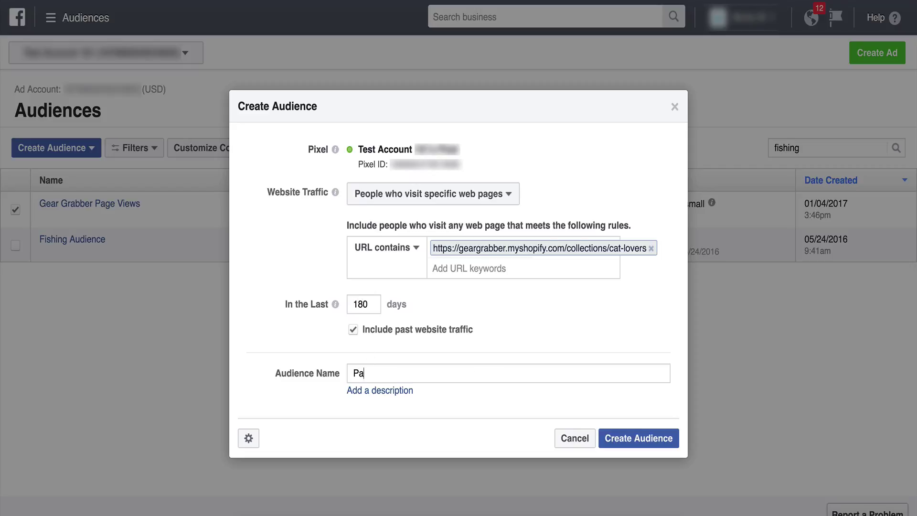
type("ge Views - Cat Lovers Collection")
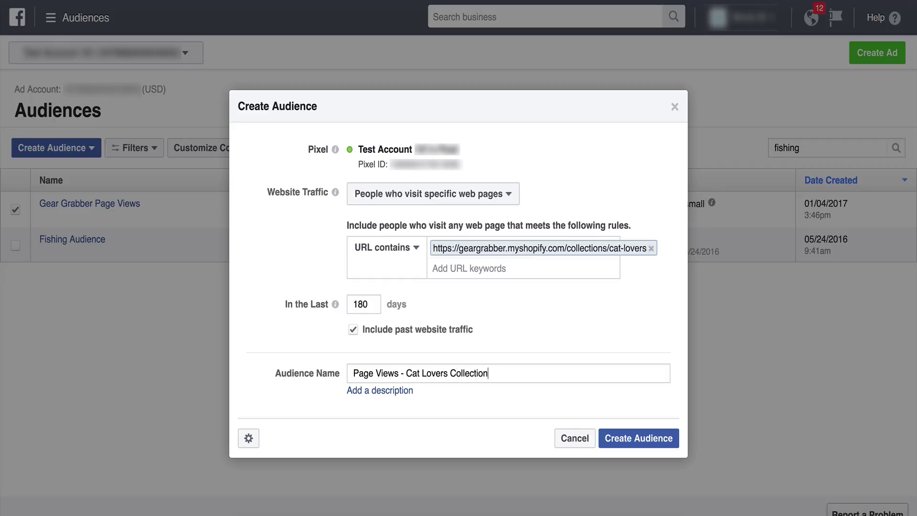
left_click(618, 447)
left_click(664, 288)
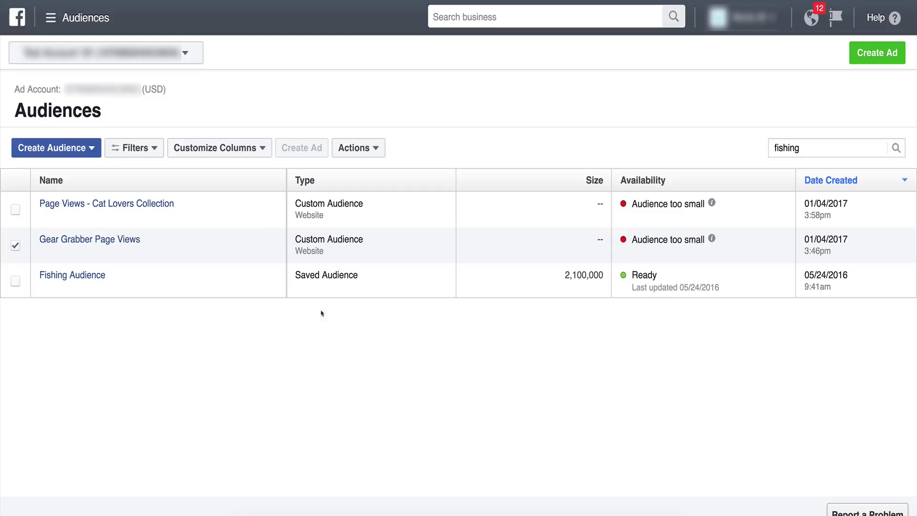
Change the list selection from Gear Grabber Page Views to Page Views - Cat Lovers Collection
left_click(15, 245)
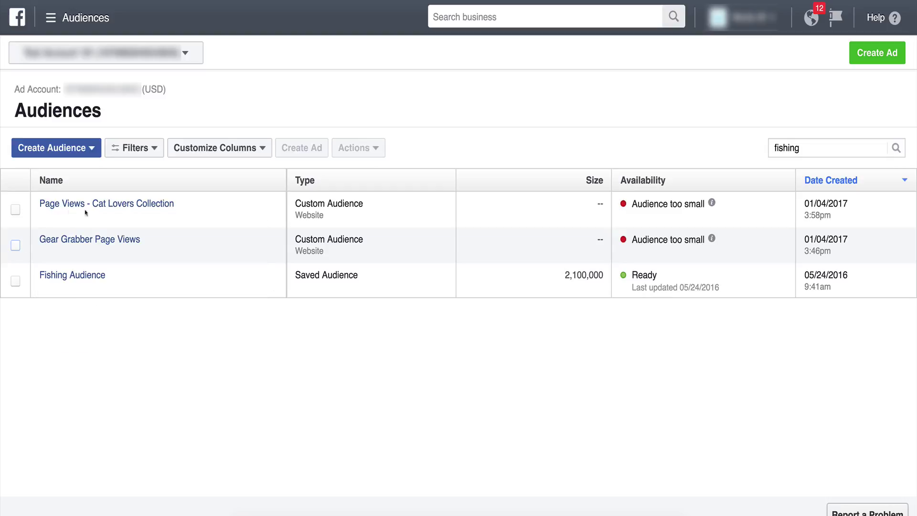
left_click(16, 210)
Examine the size of Fishing Audience and the rule details of Gear Grabber Page Views and Page Views - Cat Lovers Collection
left_click_drag(564, 276, 617, 275)
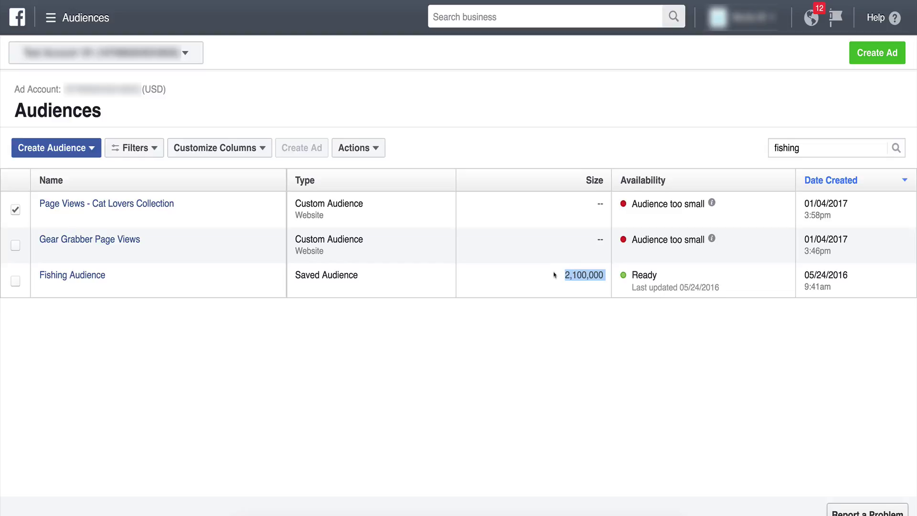
left_click(572, 310)
left_click_drag(604, 276, 561, 276)
left_click(564, 328)
left_click_drag(37, 240, 140, 243)
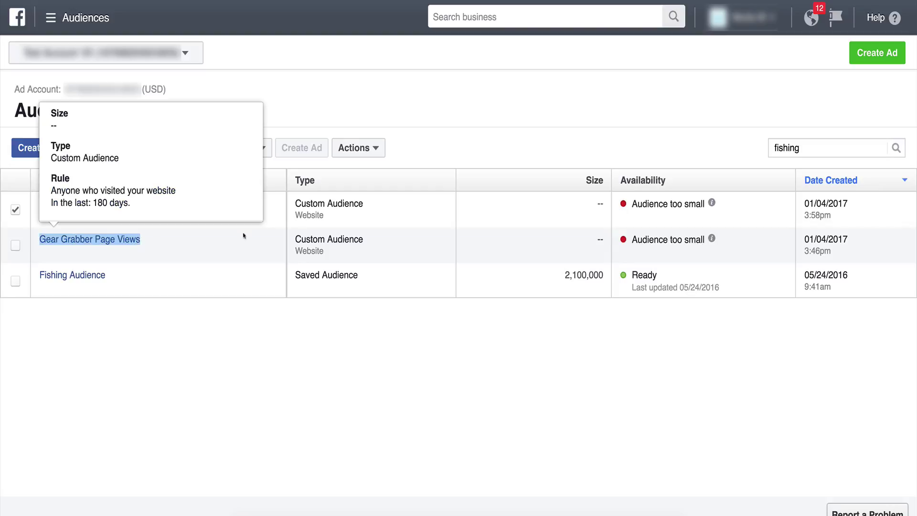
left_click(391, 221)
mouse_move(190, 207)
left_mouse_down()
mouse_move(97, 205)
mouse_move(179, 204)
left_mouse_up()
triple_click(176, 205)
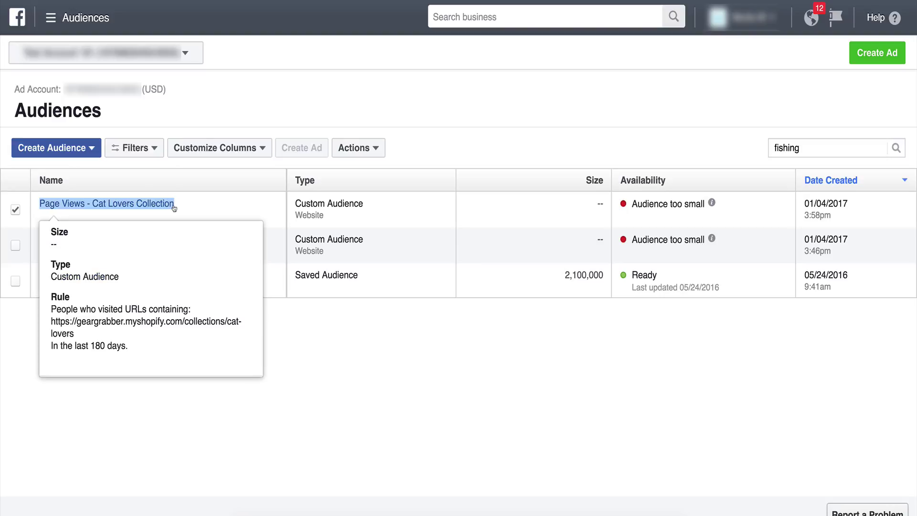
left_click(425, 354)
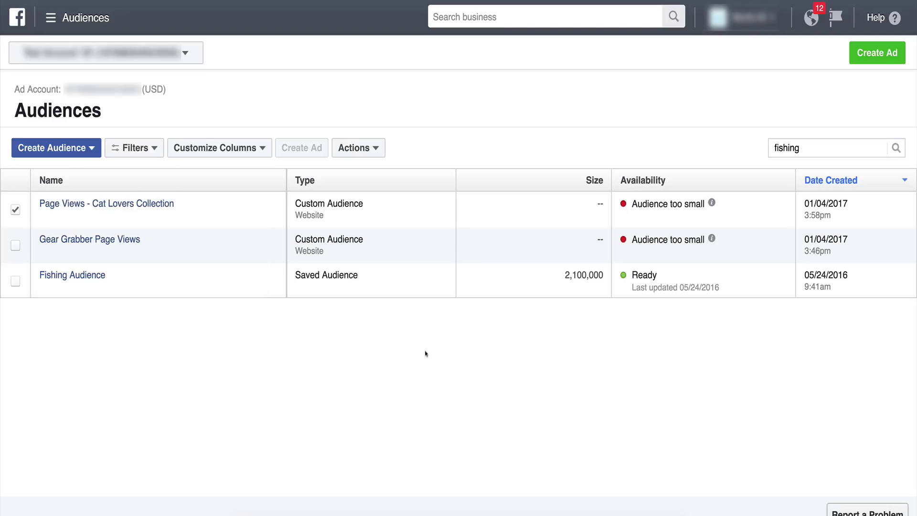